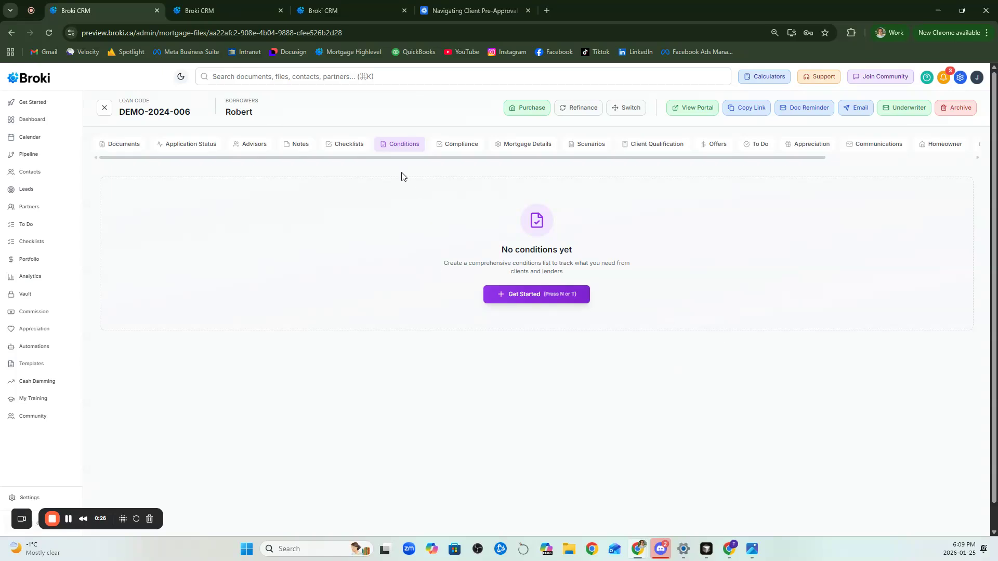
# Start a conditions list with a custom condition titled "December Bank Statement" plus the account digits and the client's first name in parentheses
pyautogui.click(515, 295)
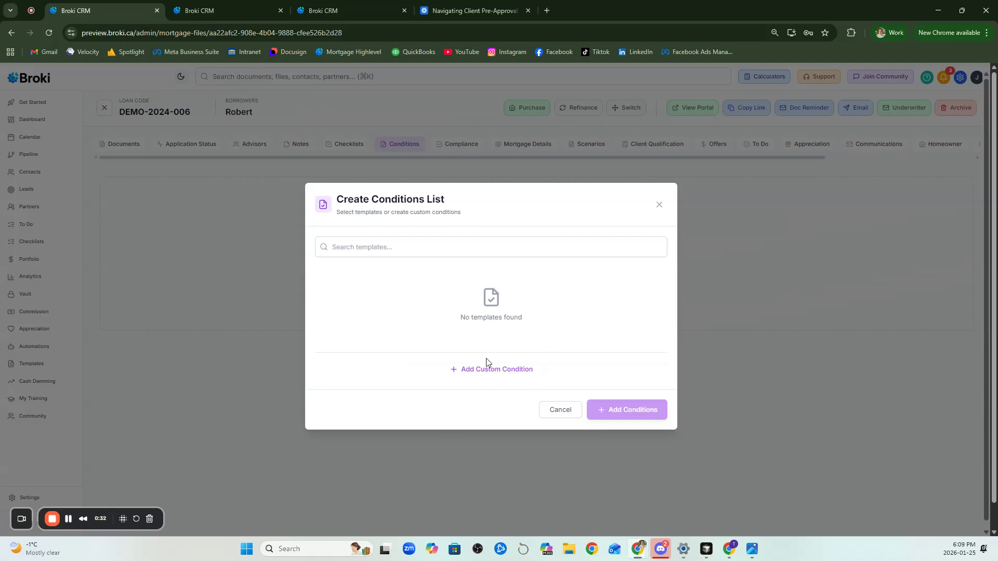
pyautogui.click(471, 375)
pyautogui.click(475, 334)
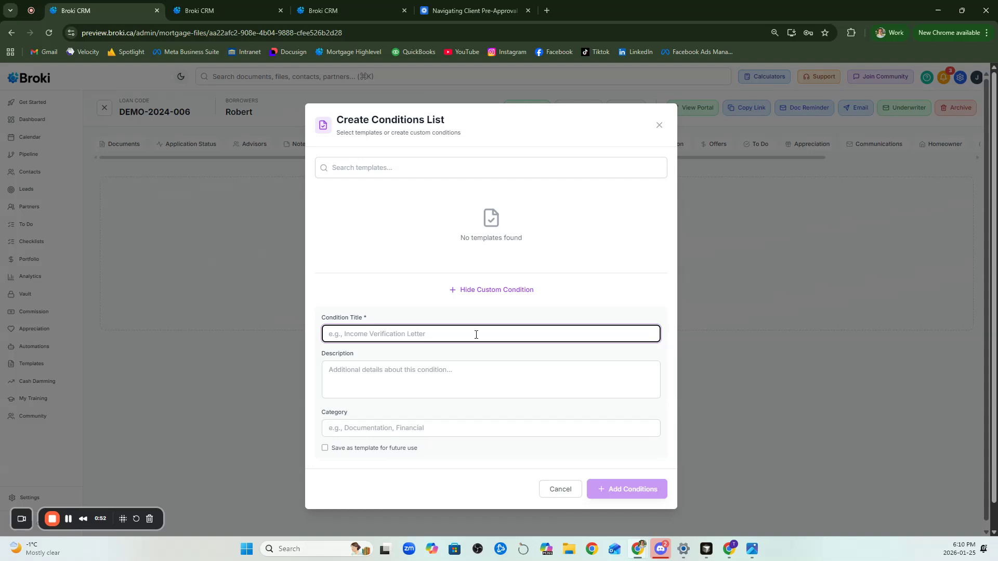
pyautogui.write('Dec')
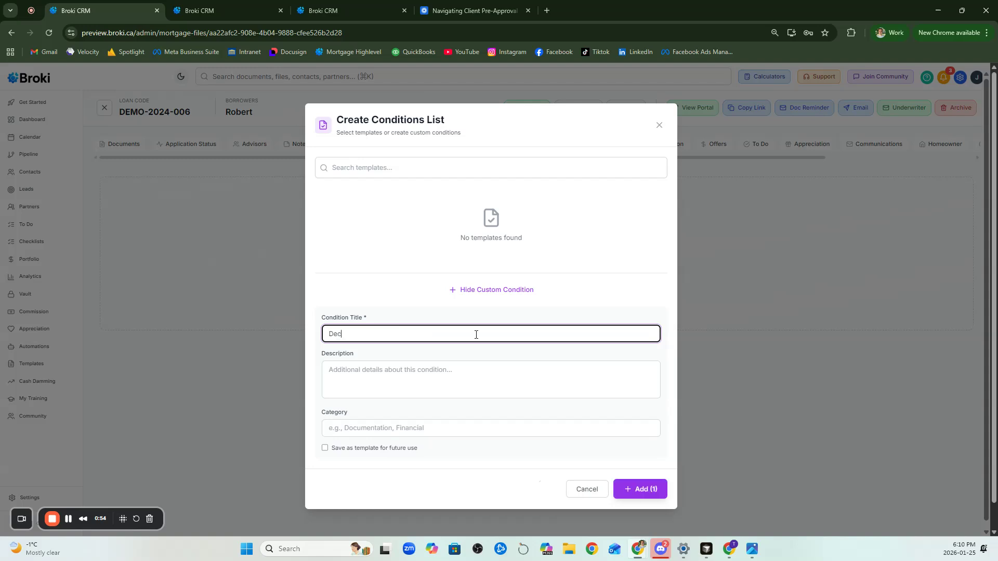
pyautogui.write('ember Bank Statement #1234 (Kyle')
pyautogui.click(463, 375)
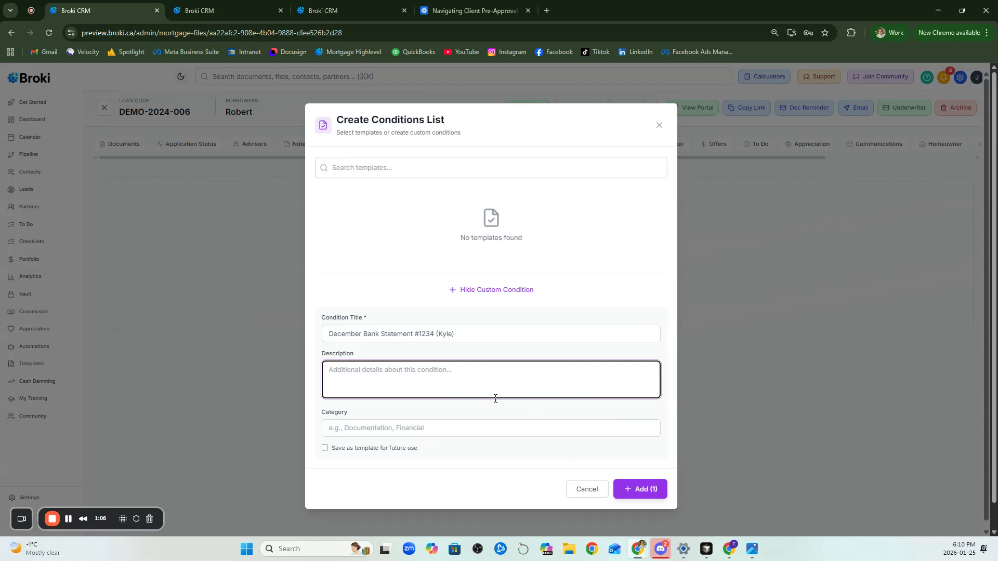
# Save the custom bank statement condition as a template for future use and submit it
pyautogui.click(331, 450)
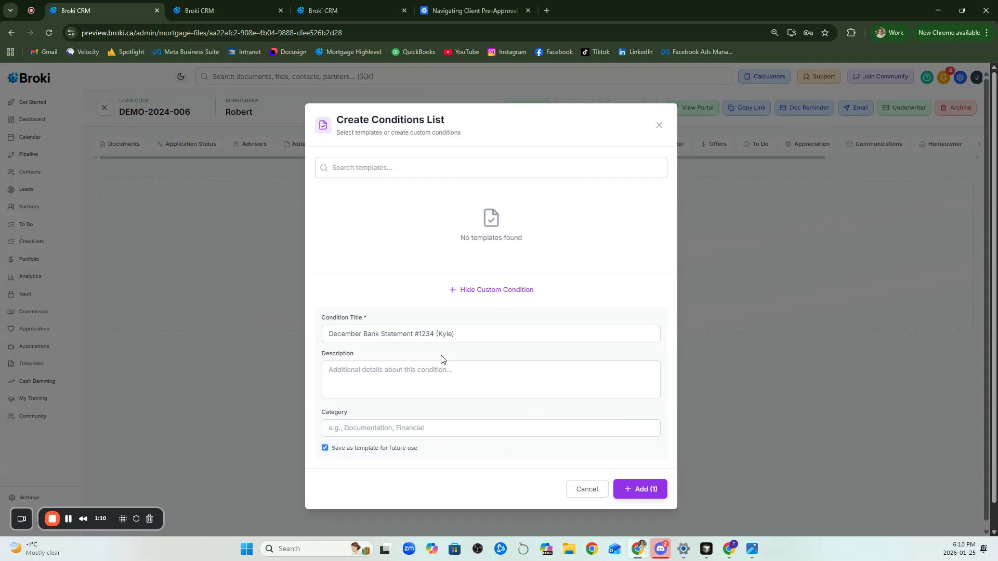
pyautogui.moveTo(478, 337); pyautogui.dragTo(316, 346)
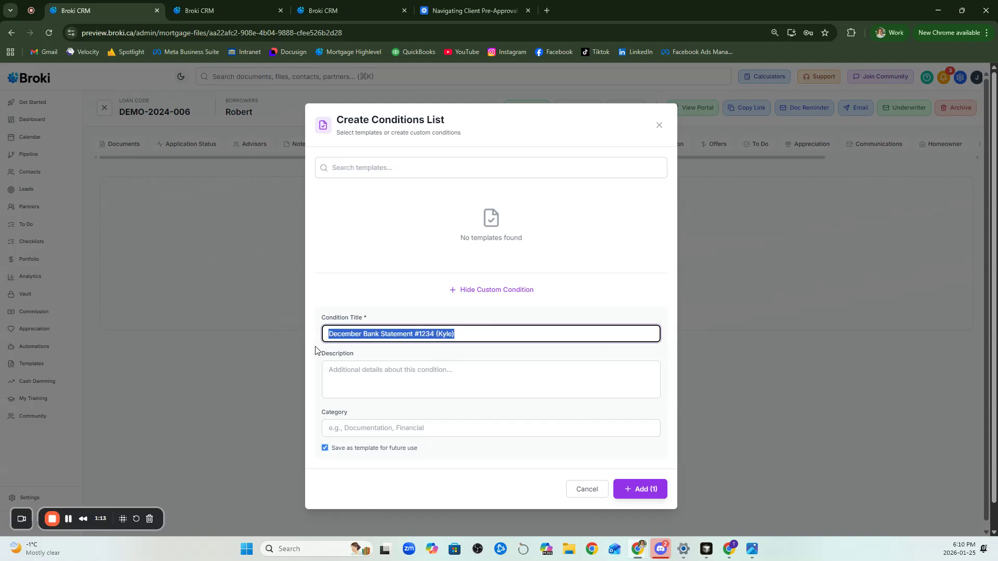
pyautogui.click(426, 347)
pyautogui.moveTo(456, 334); pyautogui.dragTo(223, 314)
pyautogui.click(373, 332)
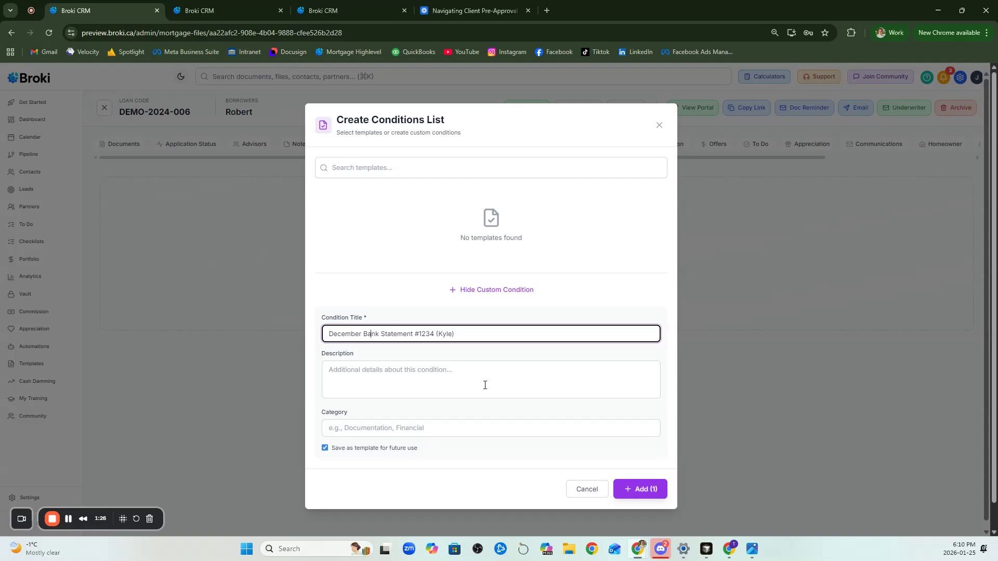
pyautogui.click(640, 488)
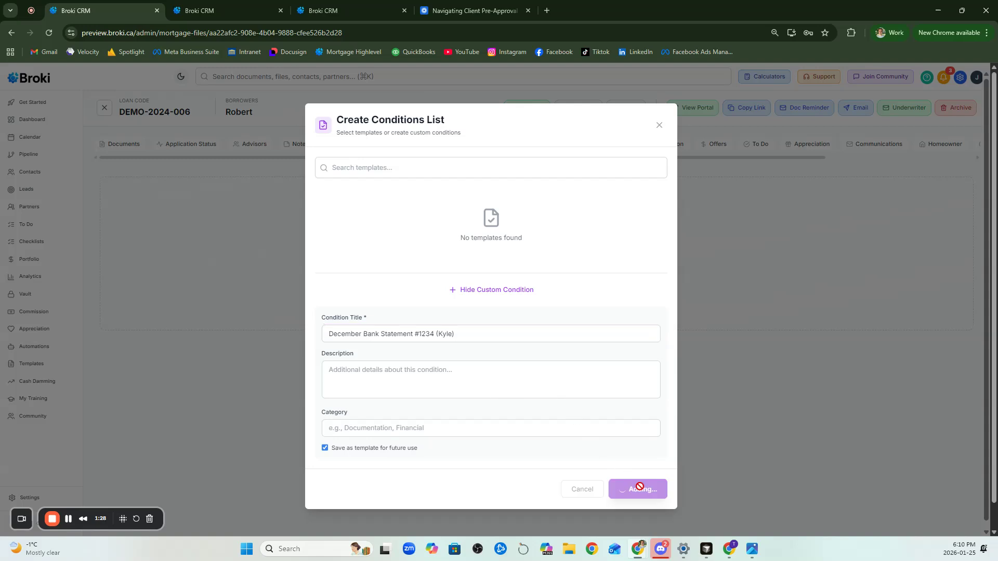
# Reopen the file's conditions and add the condition from the saved December Bank Statement template
pyautogui.click(439, 146)
pyautogui.click(409, 148)
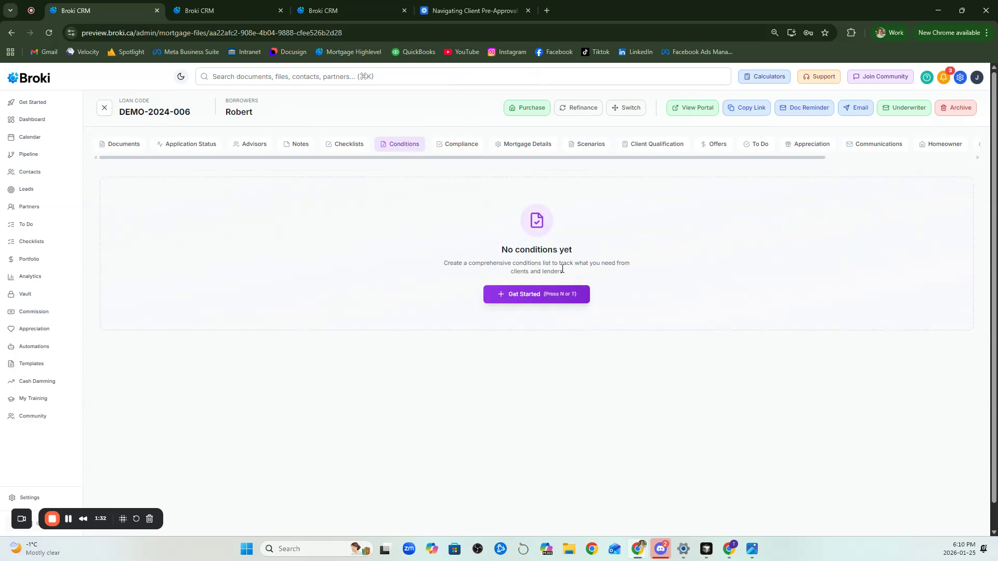
pyautogui.click(554, 297)
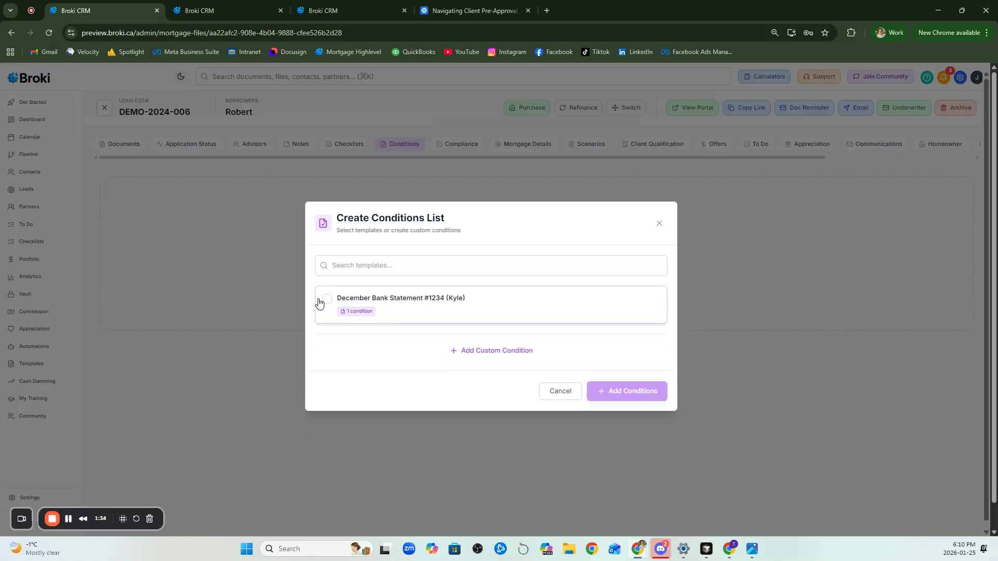
pyautogui.click(328, 304)
pyautogui.click(639, 404)
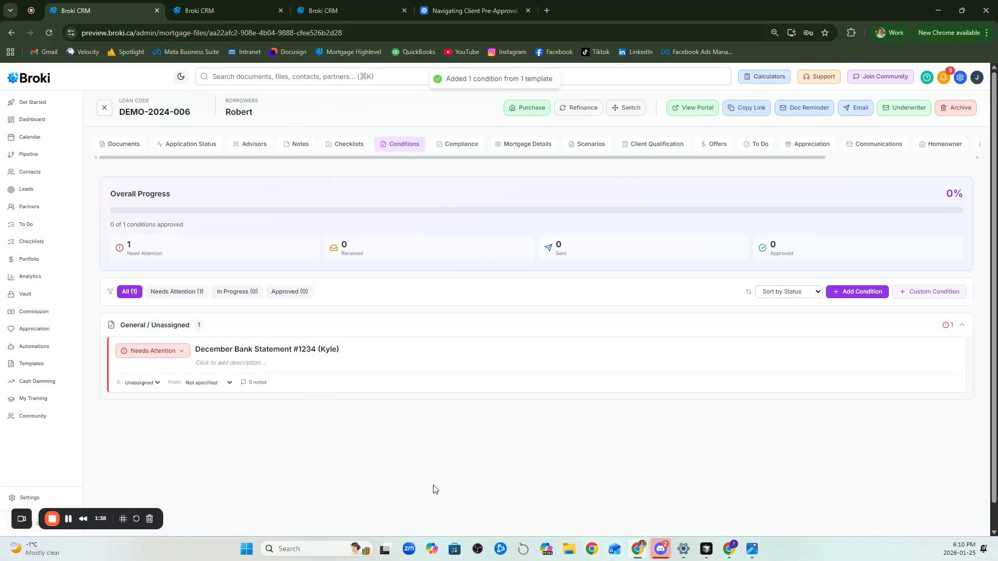
# Add a custom condition titled "Investment Account Statement" plus the account digits, leaving Needed From as Not specified
pyautogui.scroll(-1, 555, 410)
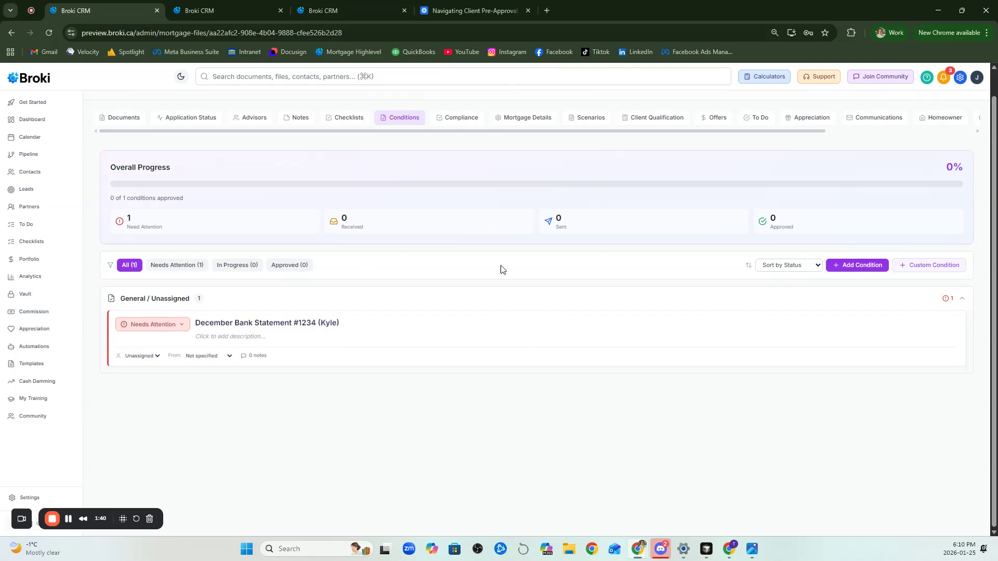
pyautogui.click(905, 266)
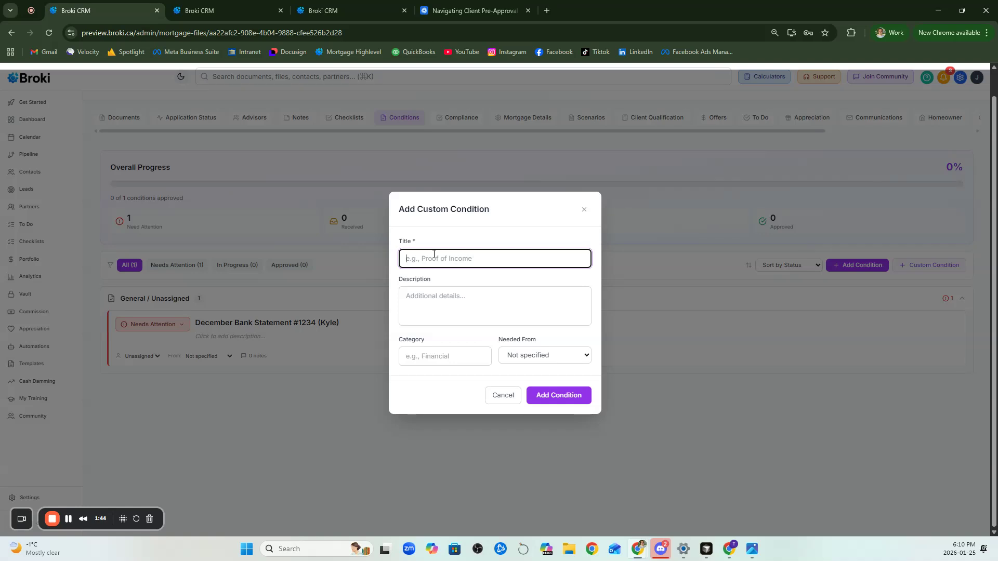
pyautogui.write('Investment Account State')
pyautogui.press('BackSpace')
pyautogui.press('BackSpace')
pyautogui.write('atement #3456')
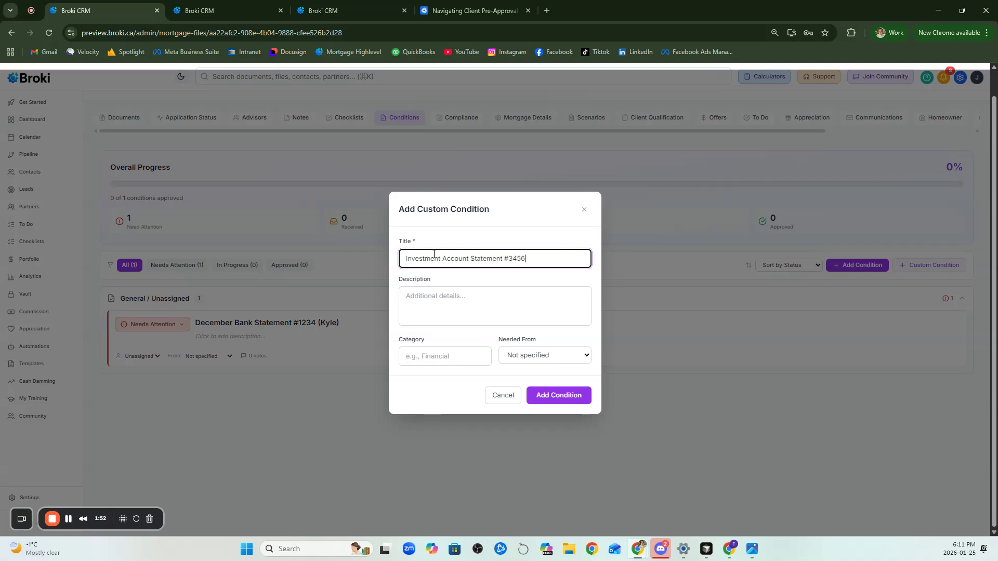
pyautogui.click(563, 356)
pyautogui.click(563, 356)
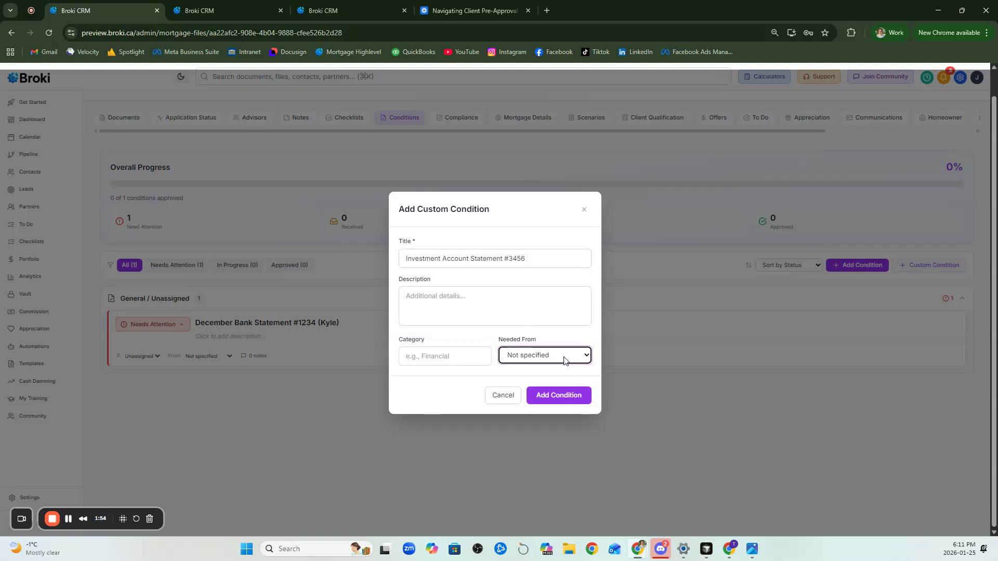
pyautogui.click(561, 399)
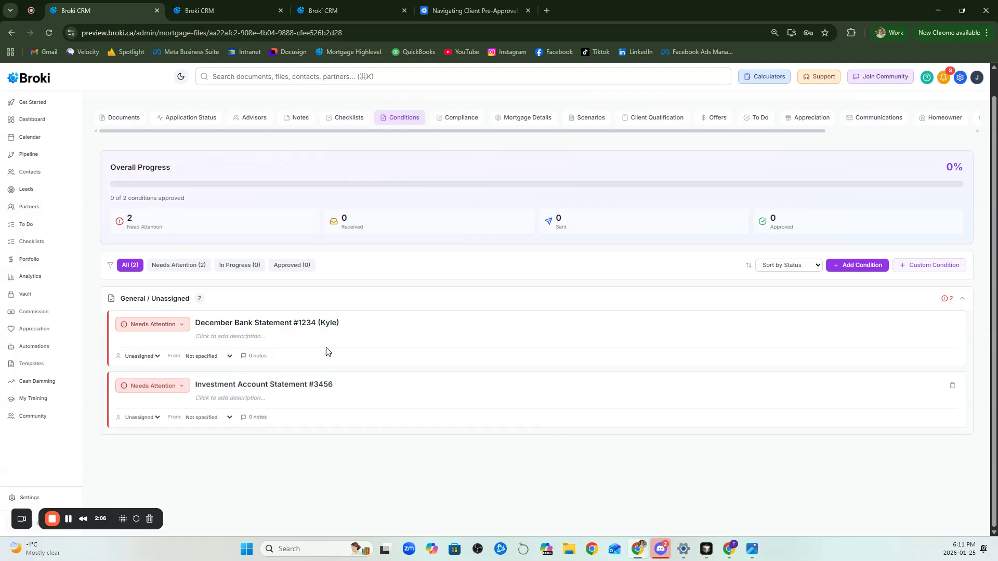
# Set the status of the December Bank Statement condition to Sent to Lender
pyautogui.click(166, 330)
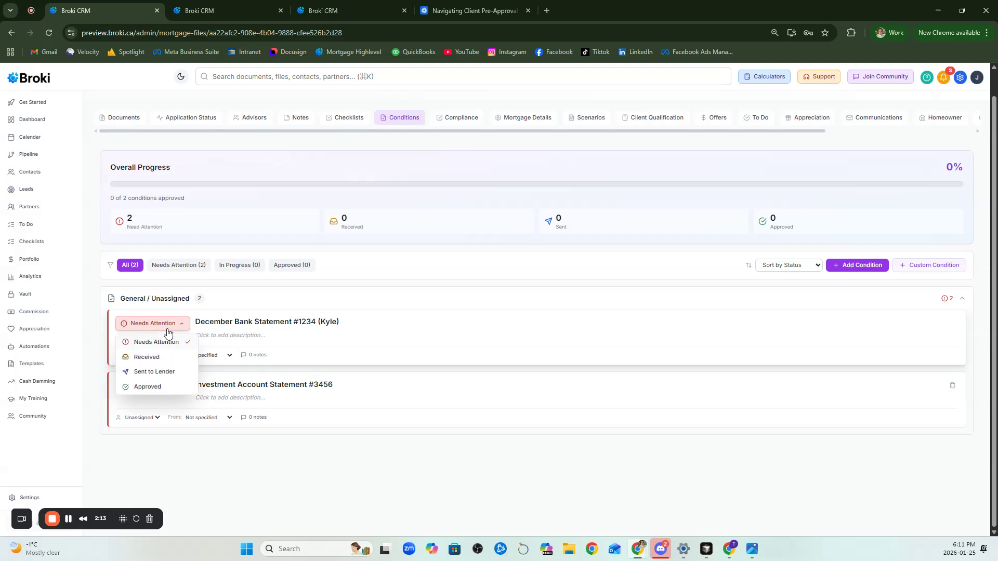
pyautogui.click(163, 358)
pyautogui.click(144, 388)
pyautogui.click(154, 433)
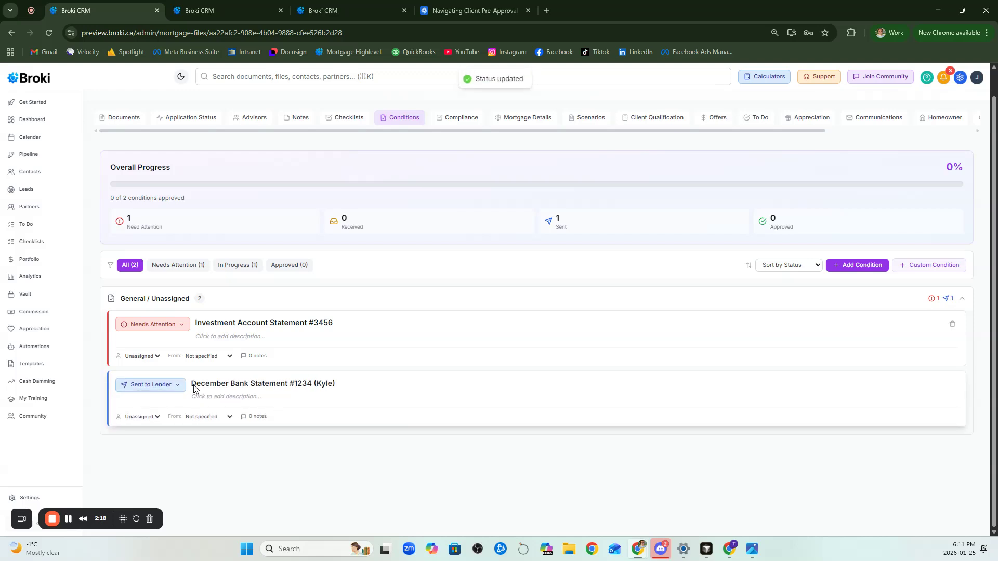
# Set the status of the Investment Account Statement condition to Approved
pyautogui.click(160, 324)
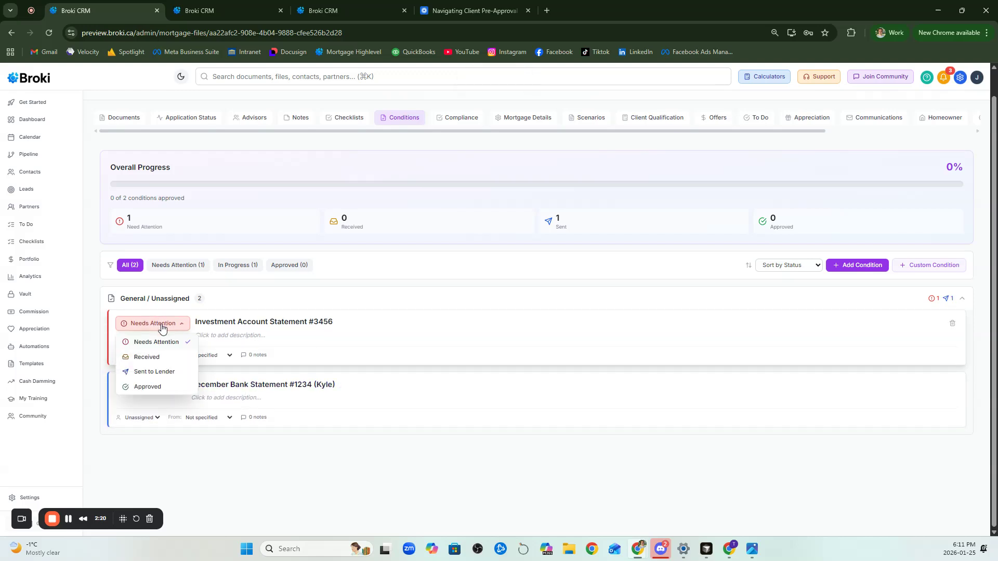
pyautogui.click(162, 326)
pyautogui.click(163, 325)
pyautogui.click(161, 389)
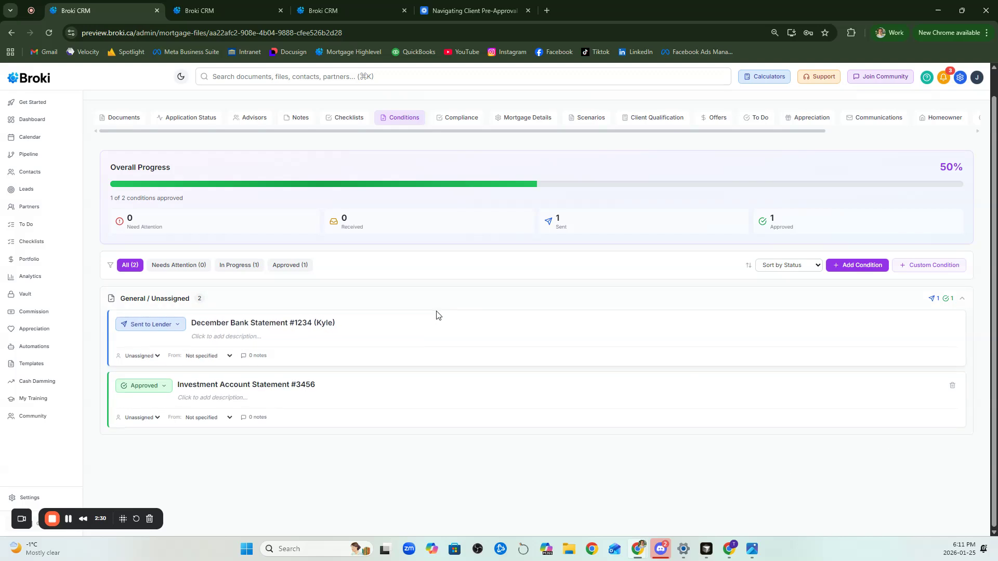
pyautogui.click(253, 356)
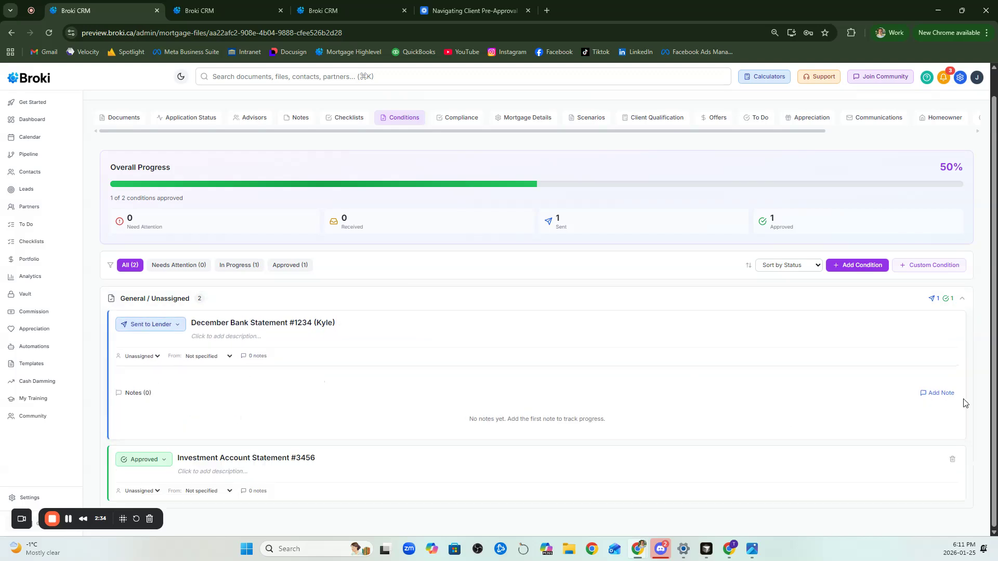
pyautogui.click(939, 393)
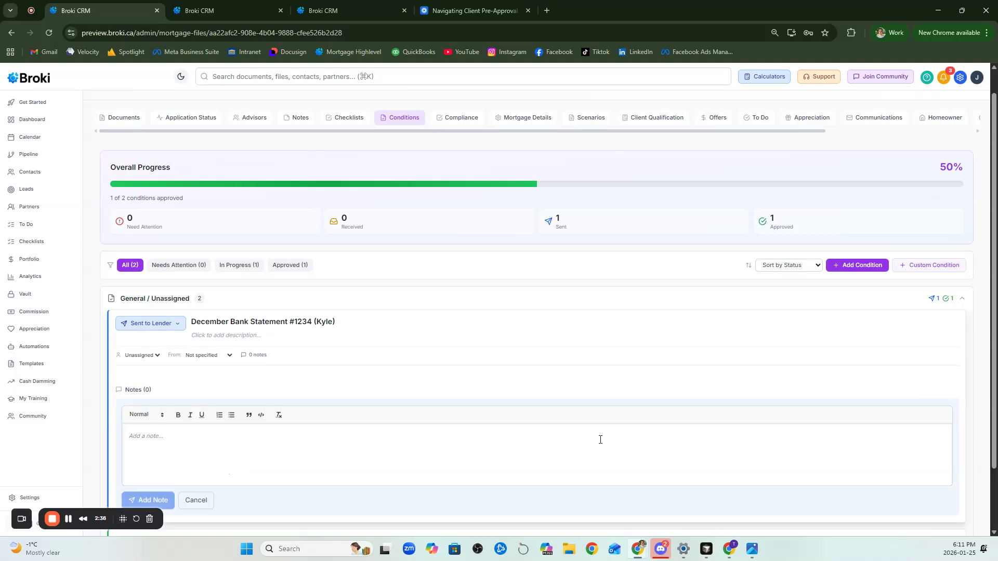
pyautogui.write('@')
pyautogui.press('BackSpace')
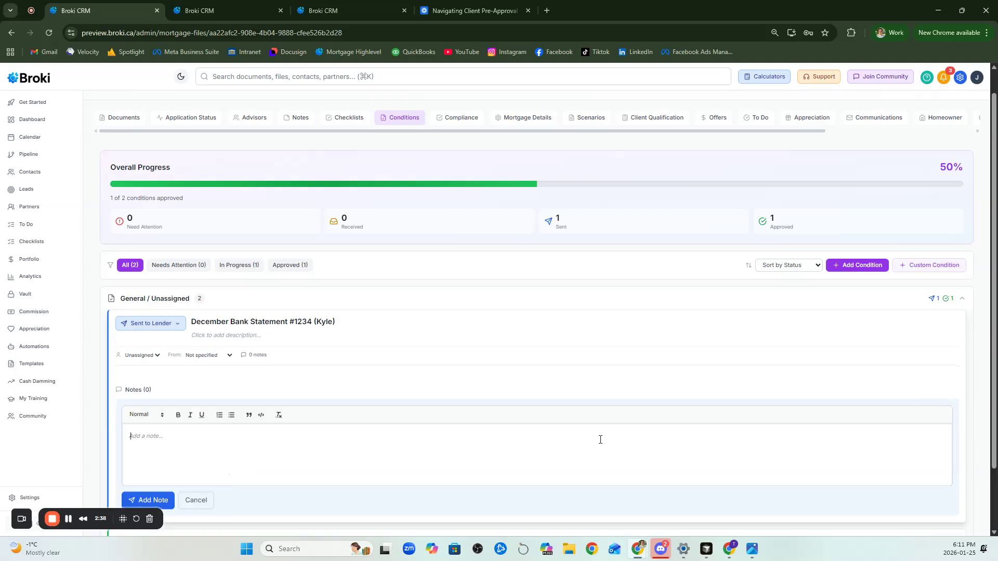
pyautogui.scroll(-1, 600, 440)
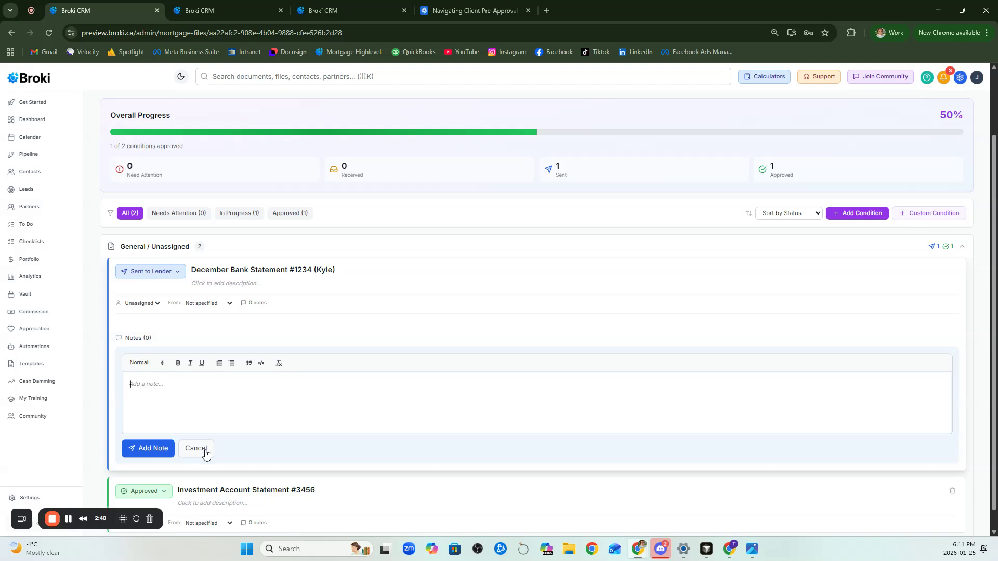
pyautogui.click(199, 450)
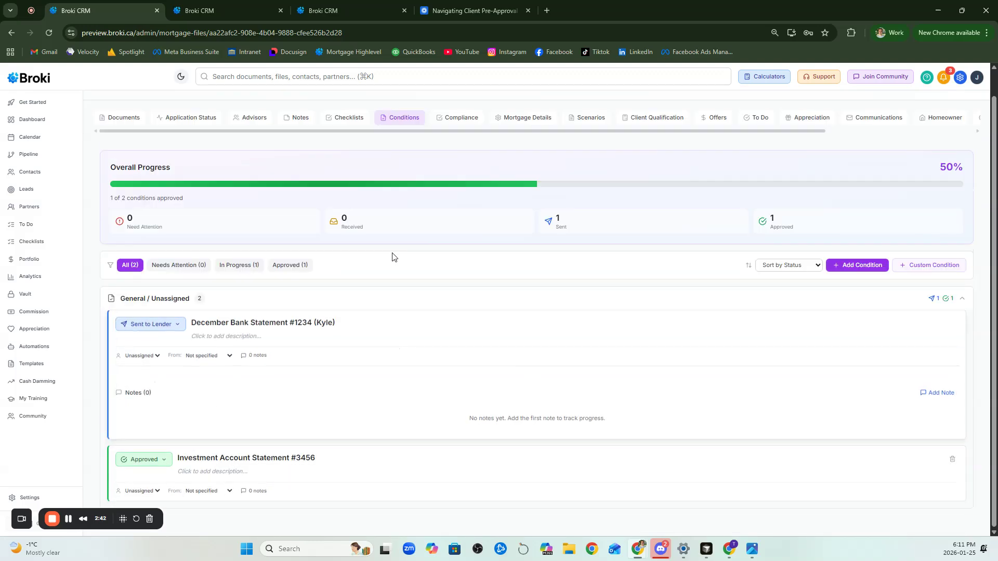
pyautogui.click(253, 355)
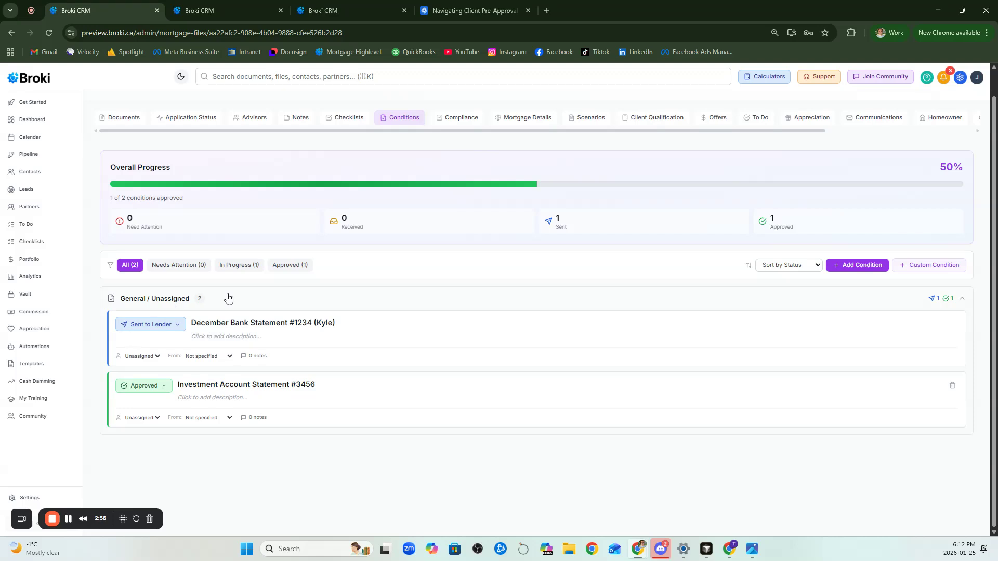
# View the pipeline board, open the first file in the Pre Approved stage and show its checklists
pyautogui.click(52, 162)
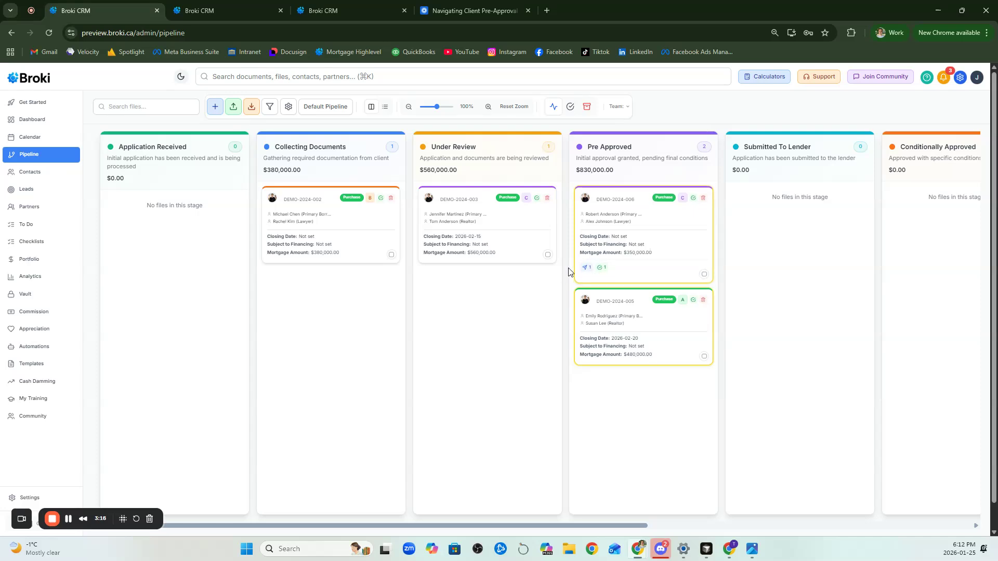
pyautogui.moveTo(482, 529); pyautogui.dragTo(561, 286)
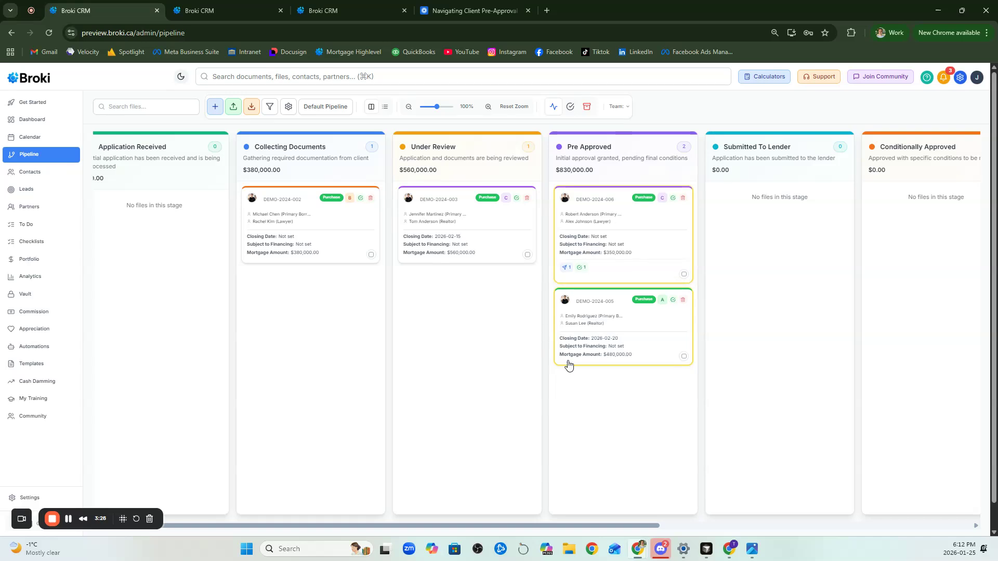
pyautogui.click(621, 201)
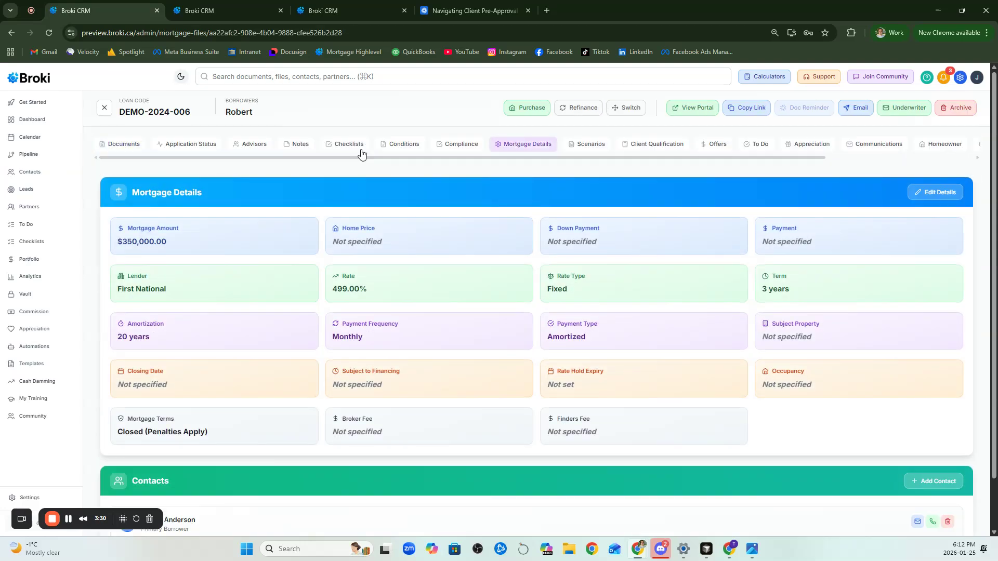
pyautogui.click(361, 151)
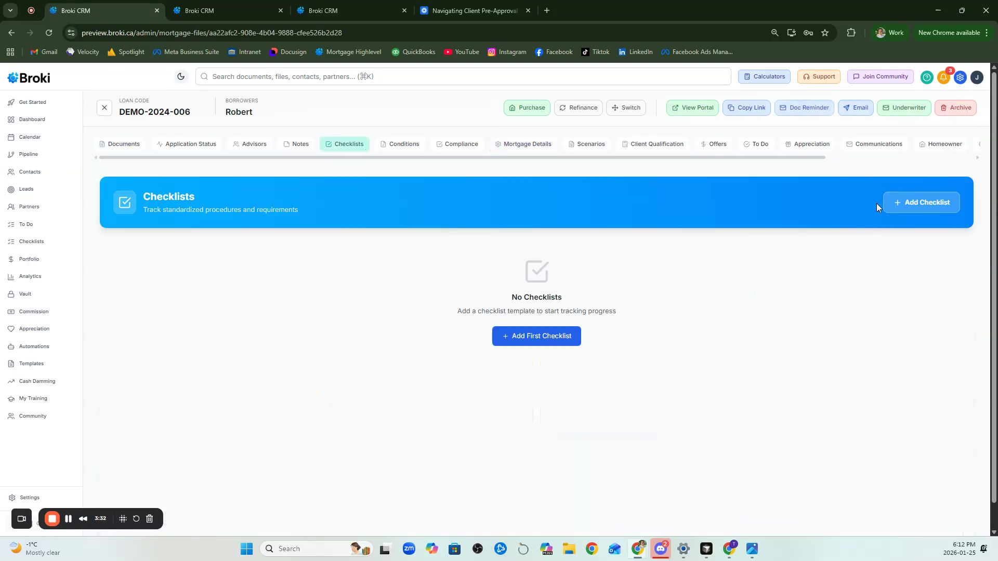